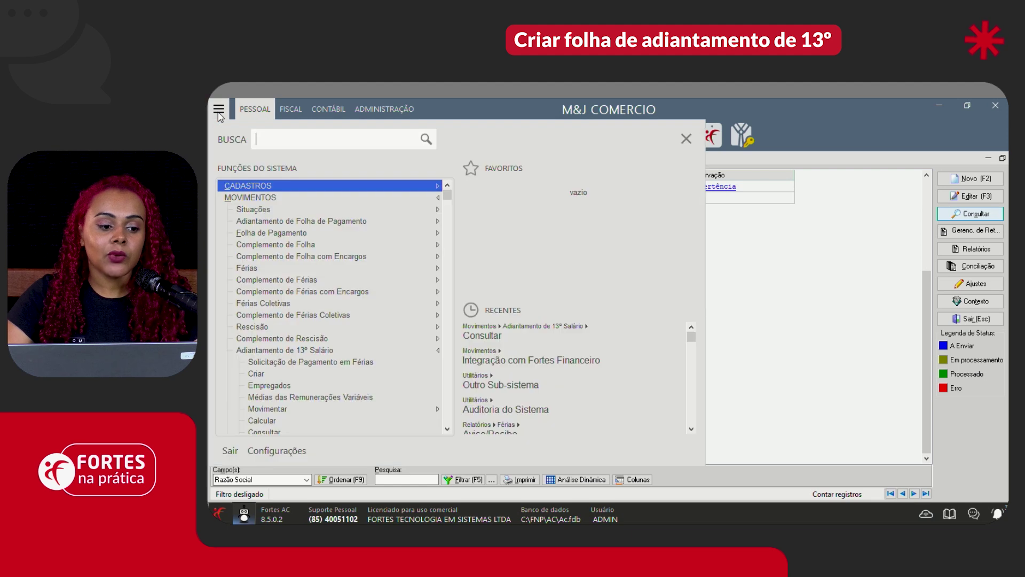
Step: Open the form for creating an Adiantamento de 13º Salário under Movimentos
{"action": "left_click", "coordinate": [256, 198]}
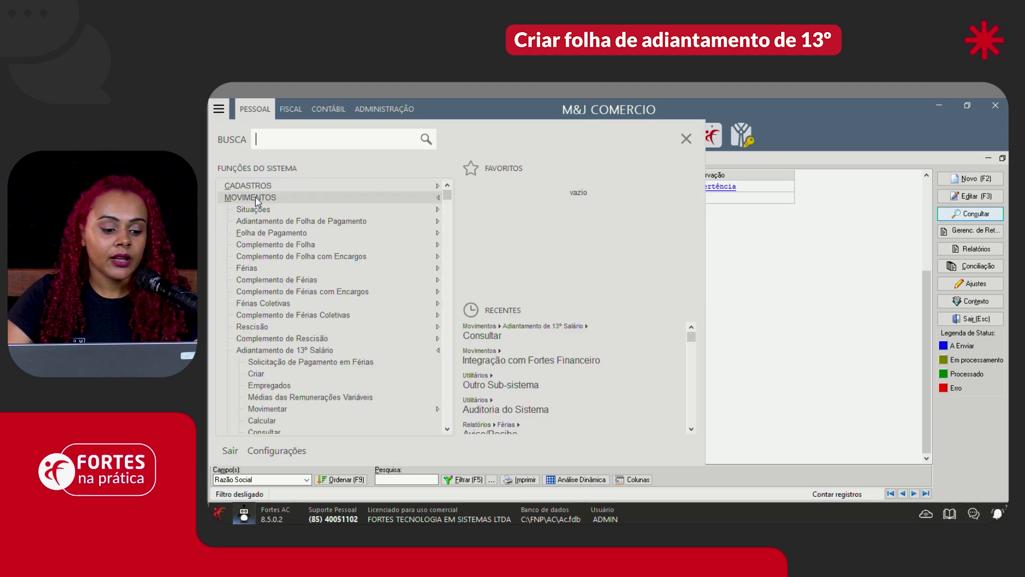
{"action": "scroll", "coordinate": [284, 350], "scroll_direction": "down", "scroll_amount": 1}
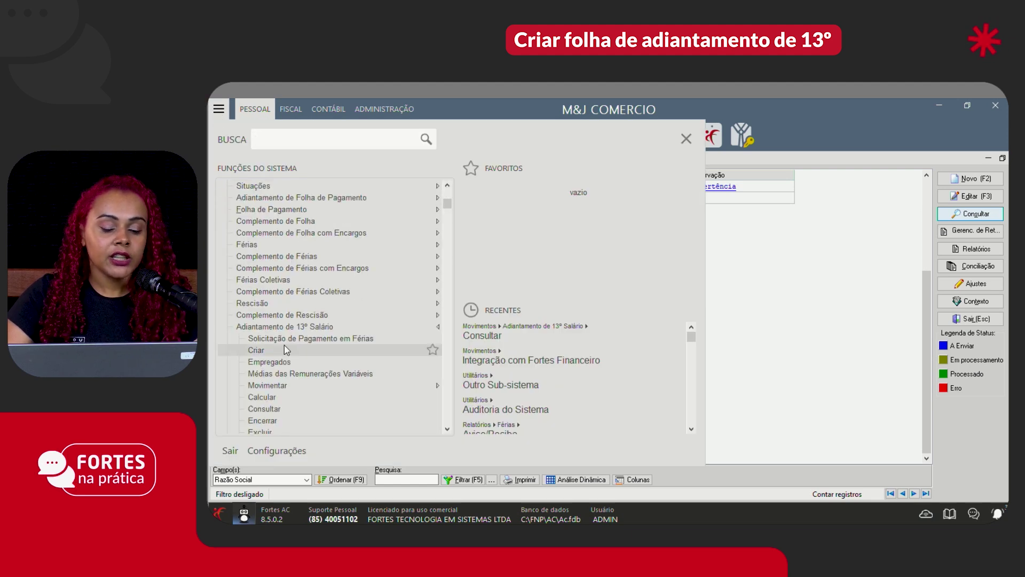
{"action": "scroll", "coordinate": [284, 350], "scroll_direction": "down", "scroll_amount": 1}
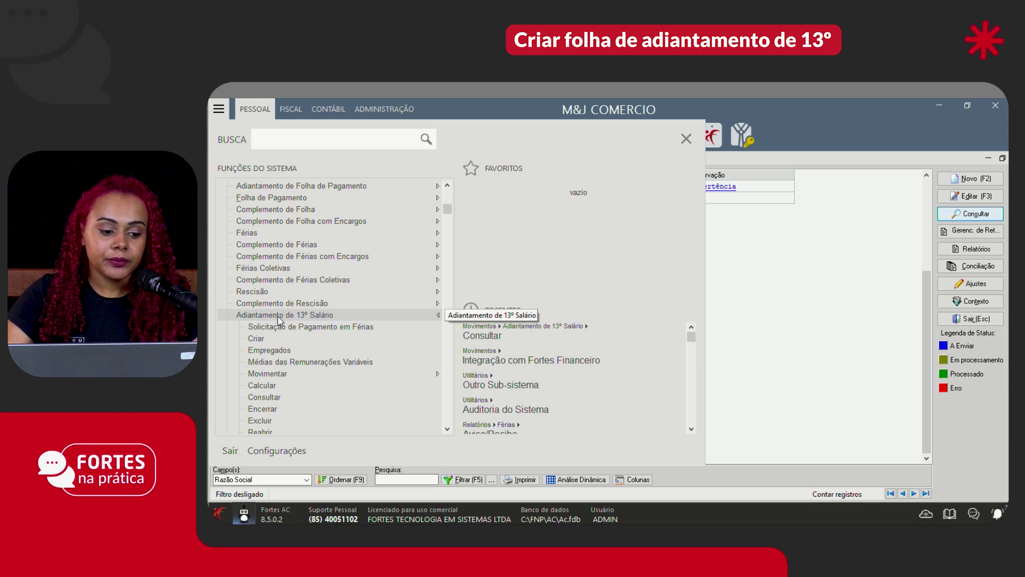
{"action": "double_click", "coordinate": [278, 316]}
{"action": "left_click", "coordinate": [265, 340]}
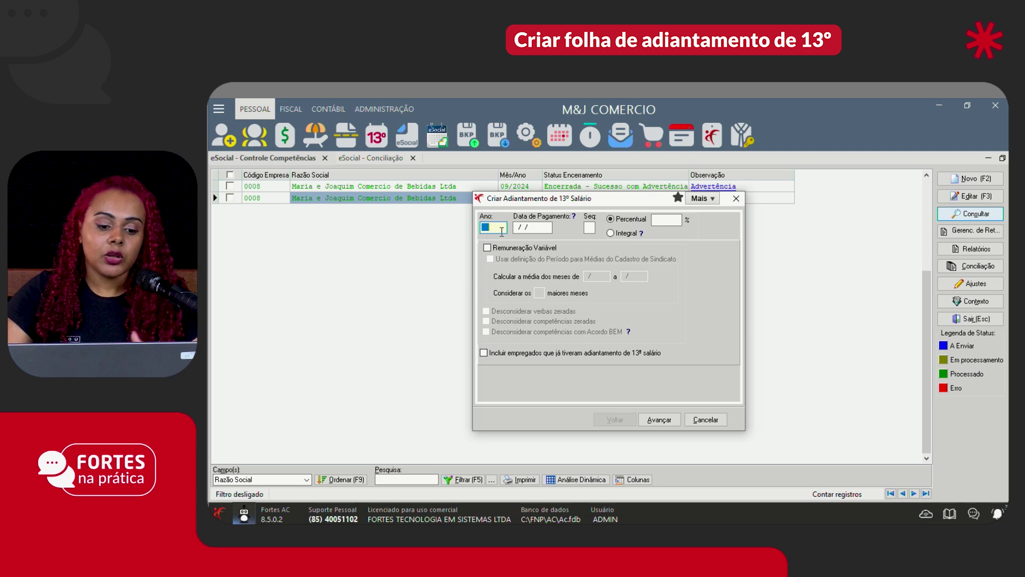
Step: Set the 13º salary advance's year to 2024 and its payment date to 30/11/2024
{"action": "key", "text": "Return"}
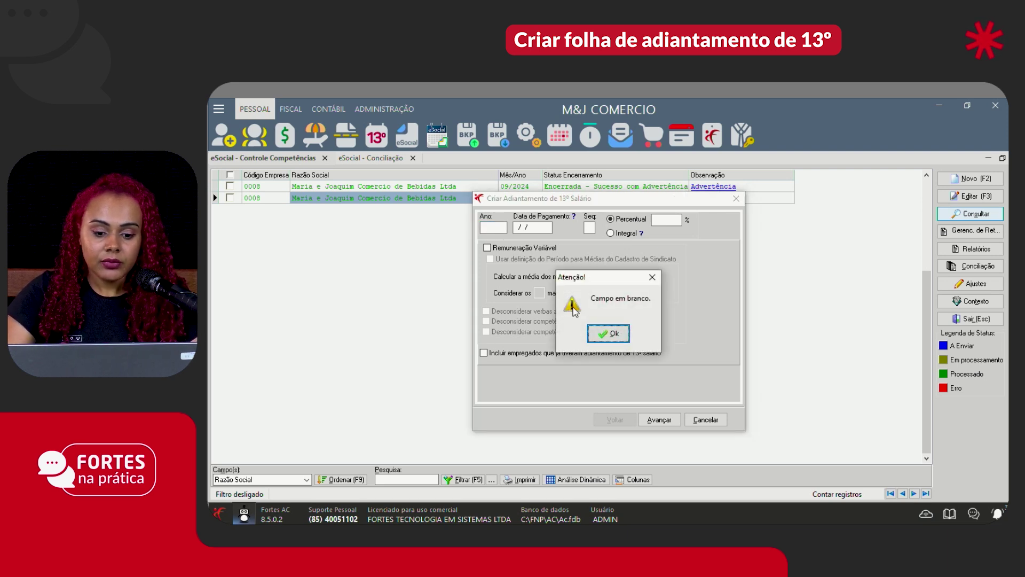
{"action": "key", "text": "Return"}
{"action": "type", "text": "2024"}
{"action": "key", "text": "Return"}
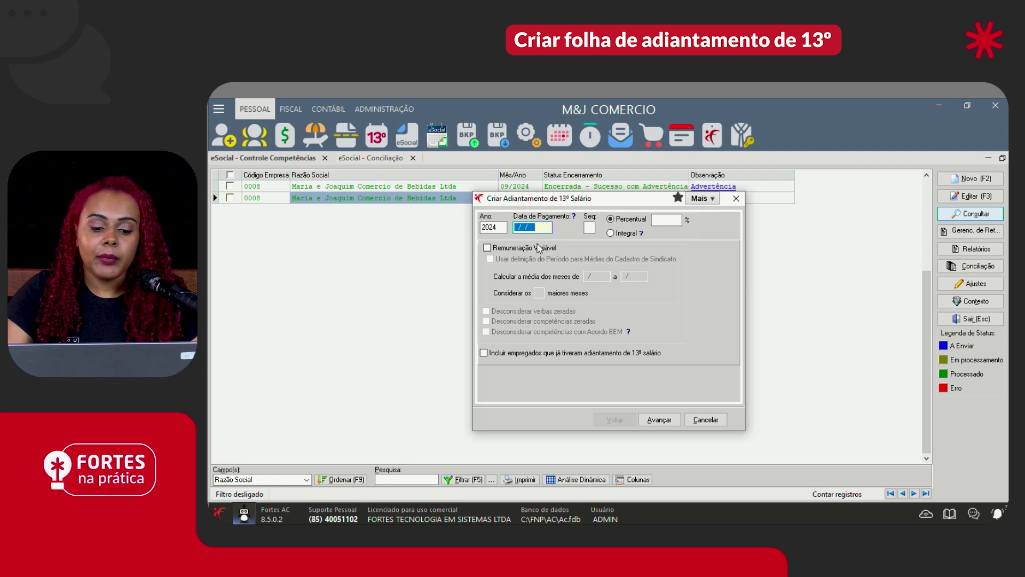
{"action": "type", "text": "30112024"}
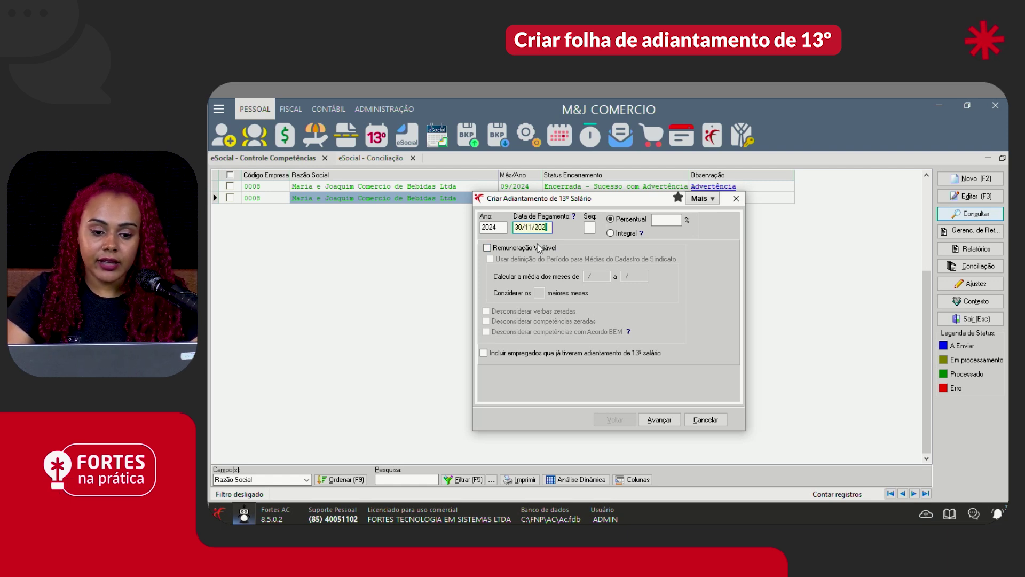
{"action": "key", "text": "Tab"}
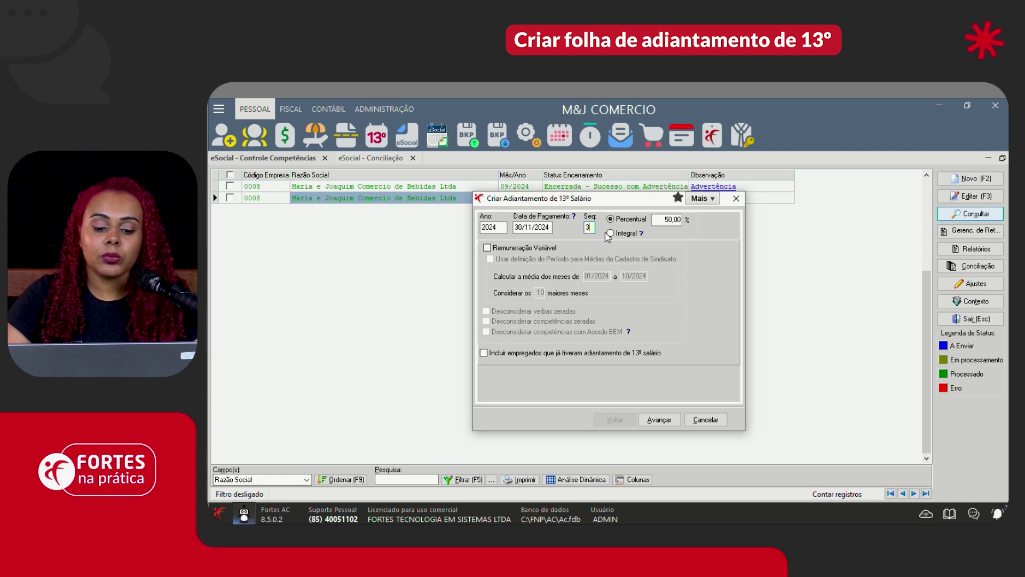
Step: Try the Remuneração Variável and Desconsiderar verbas zeradas options for the advance and clear them again
{"action": "left_click", "coordinate": [487, 250]}
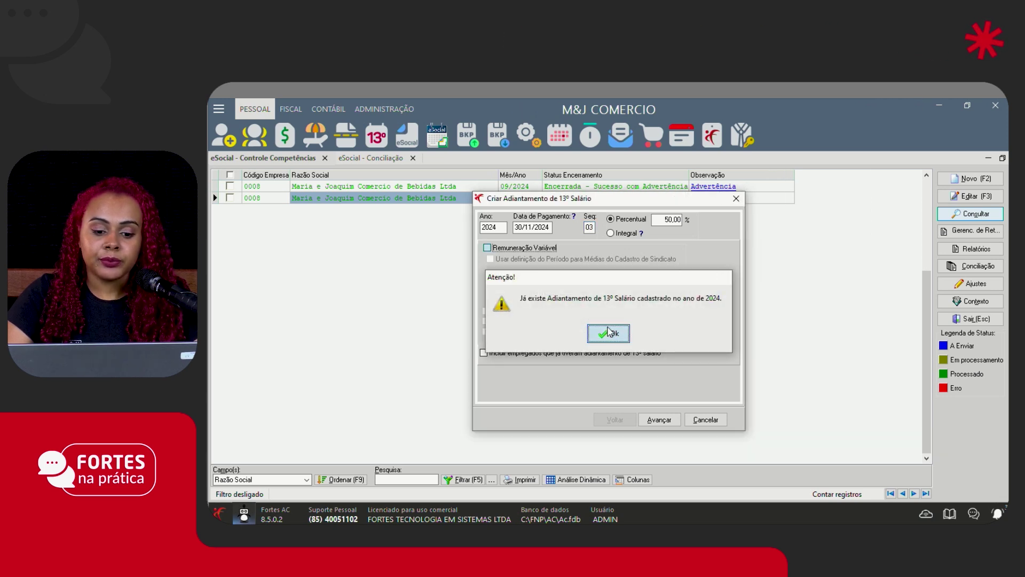
{"action": "key", "text": "Return"}
{"action": "left_click", "coordinate": [487, 247]}
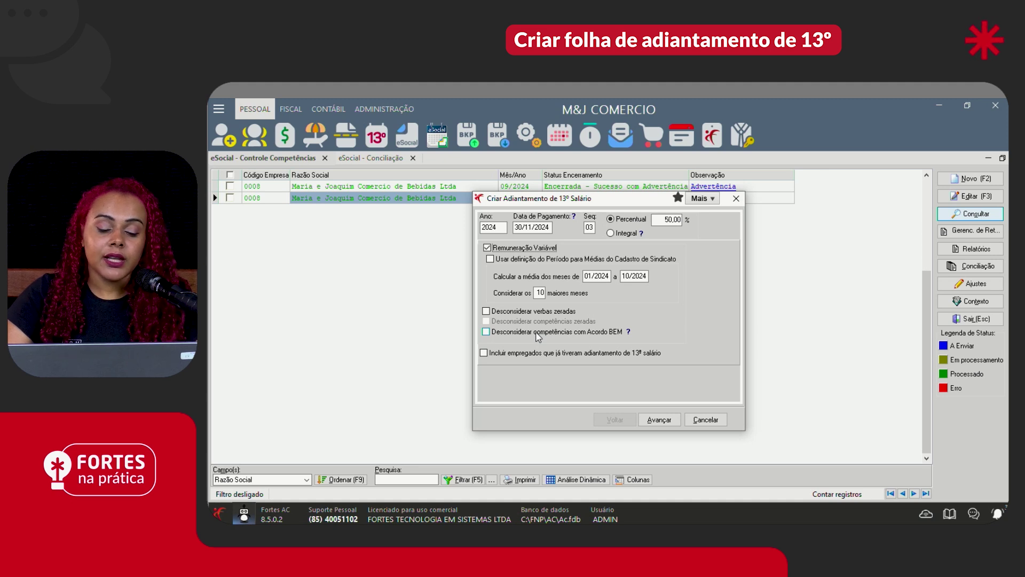
{"action": "left_click", "coordinate": [486, 311]}
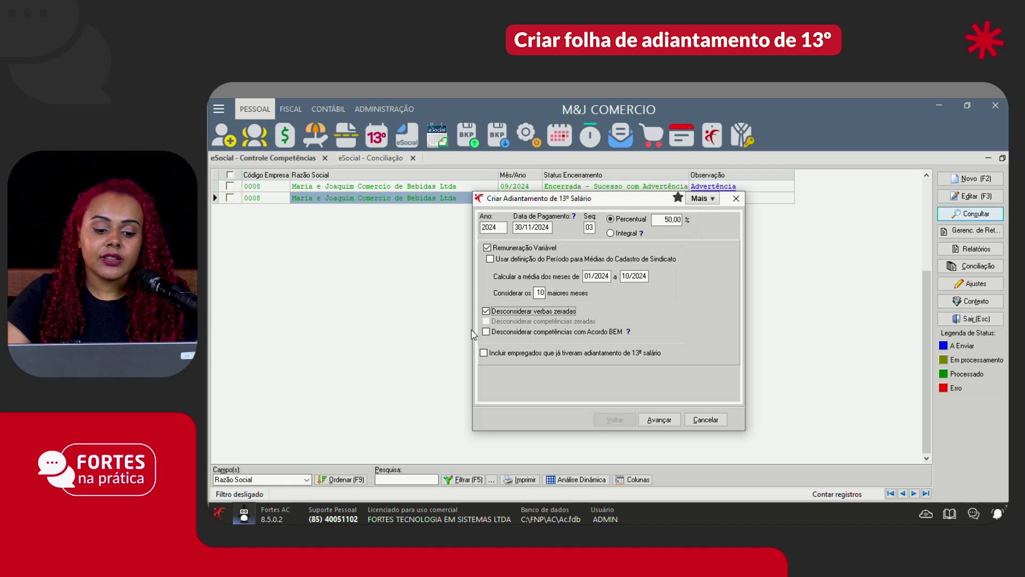
{"action": "left_click", "coordinate": [485, 311]}
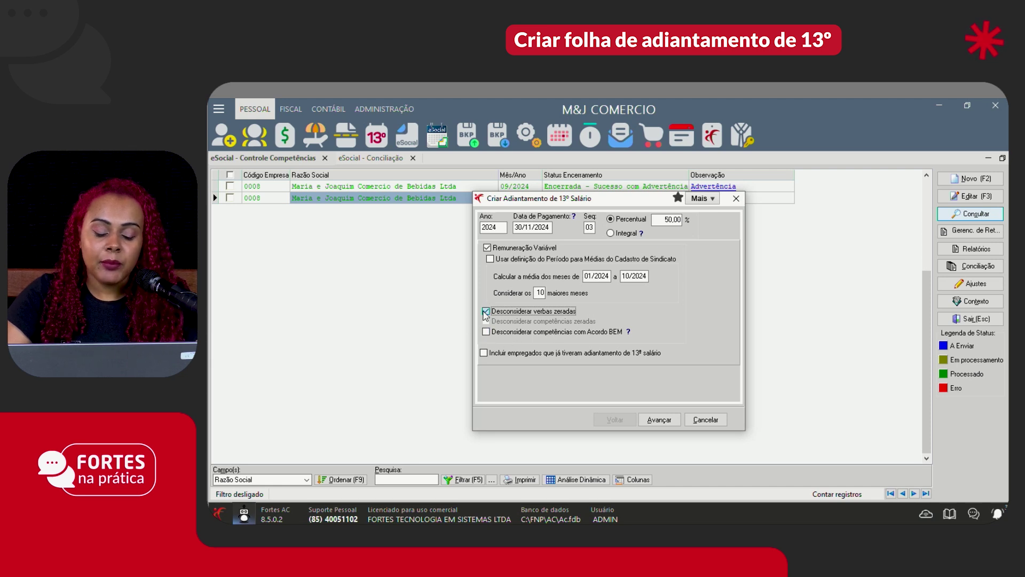
{"action": "left_click", "coordinate": [487, 249]}
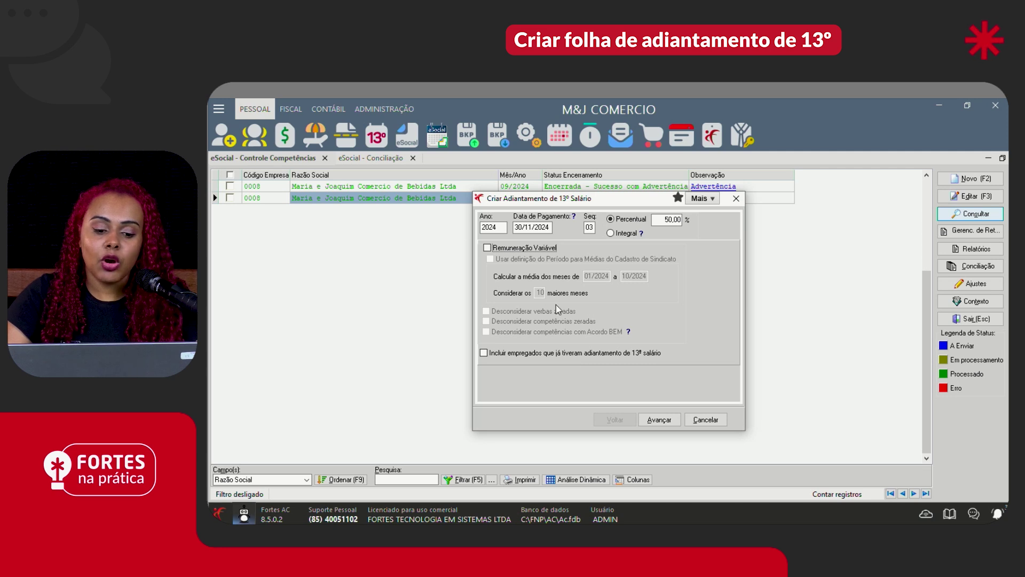
Step: Go through the establishment, lotação and employee selections of the 13º advance, and cancel its creation
{"action": "left_click", "coordinate": [663, 418]}
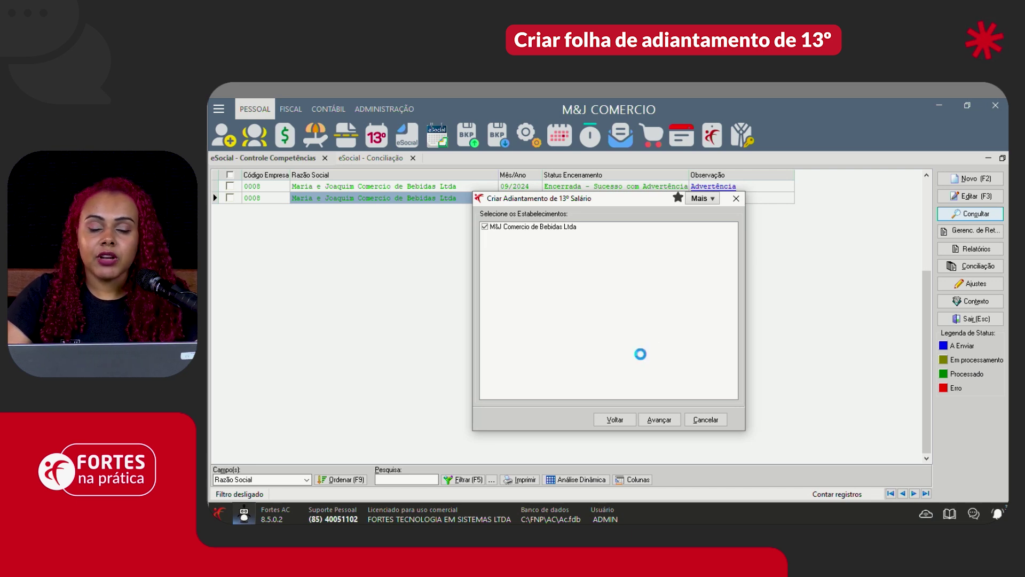
{"action": "left_click", "coordinate": [660, 419]}
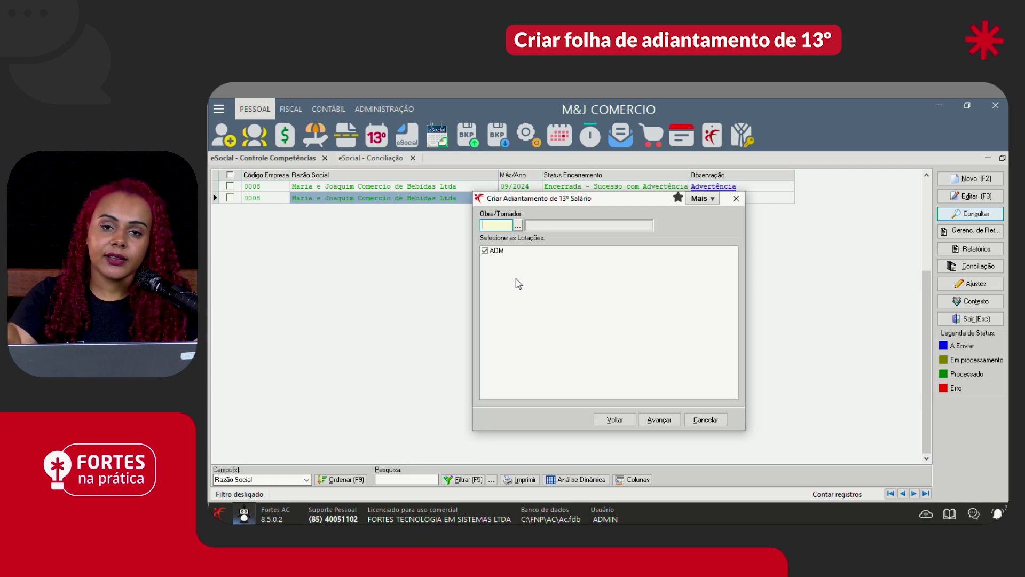
{"action": "left_click", "coordinate": [667, 421]}
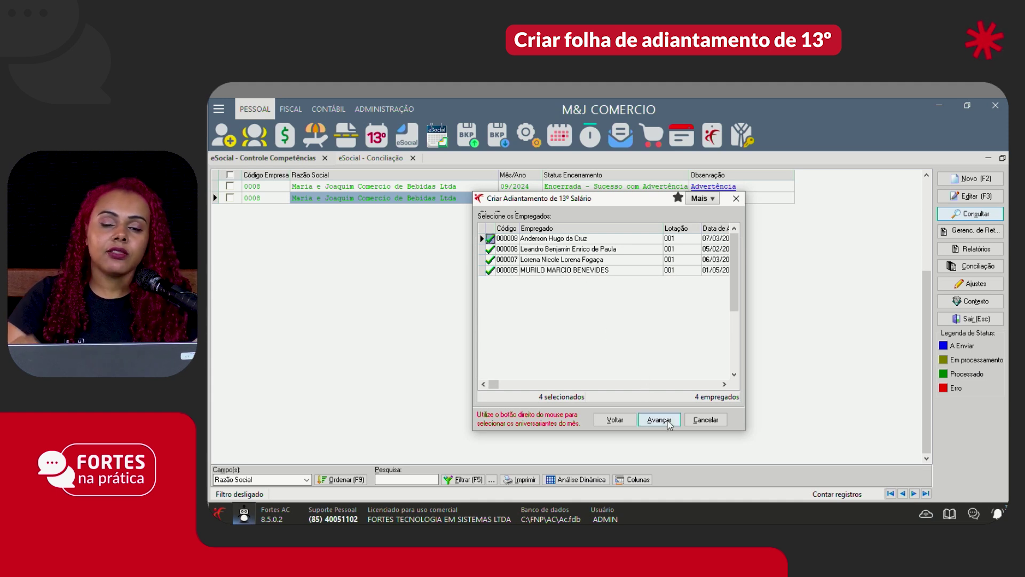
{"action": "left_click", "coordinate": [700, 419]}
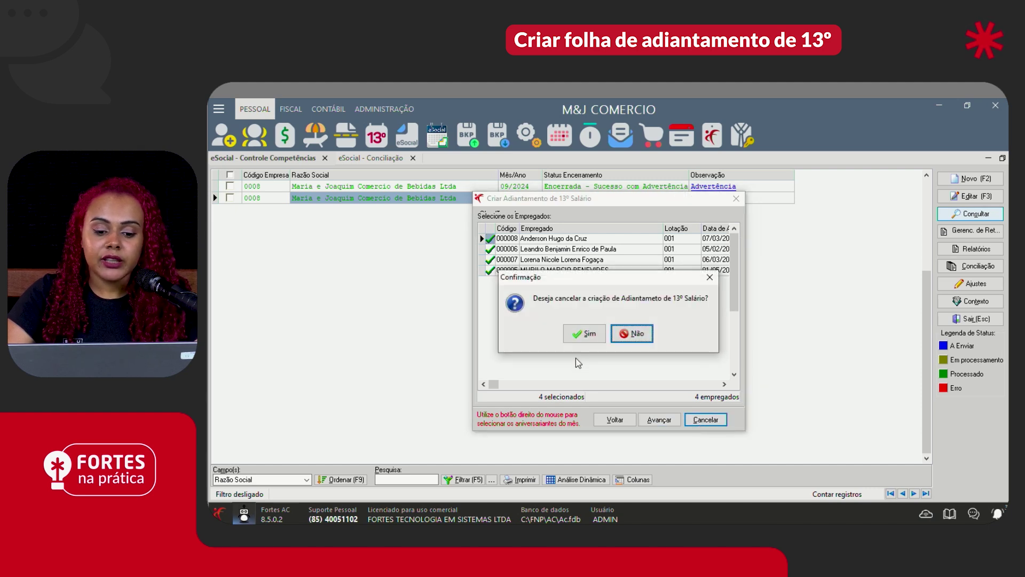
{"action": "left_click", "coordinate": [579, 334]}
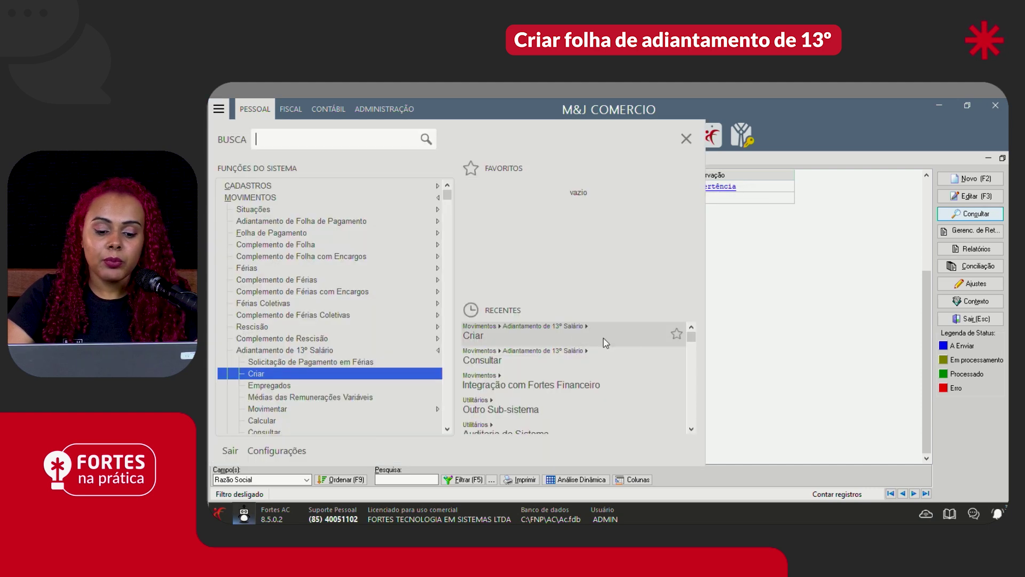
{"action": "left_click", "coordinate": [754, 288]}
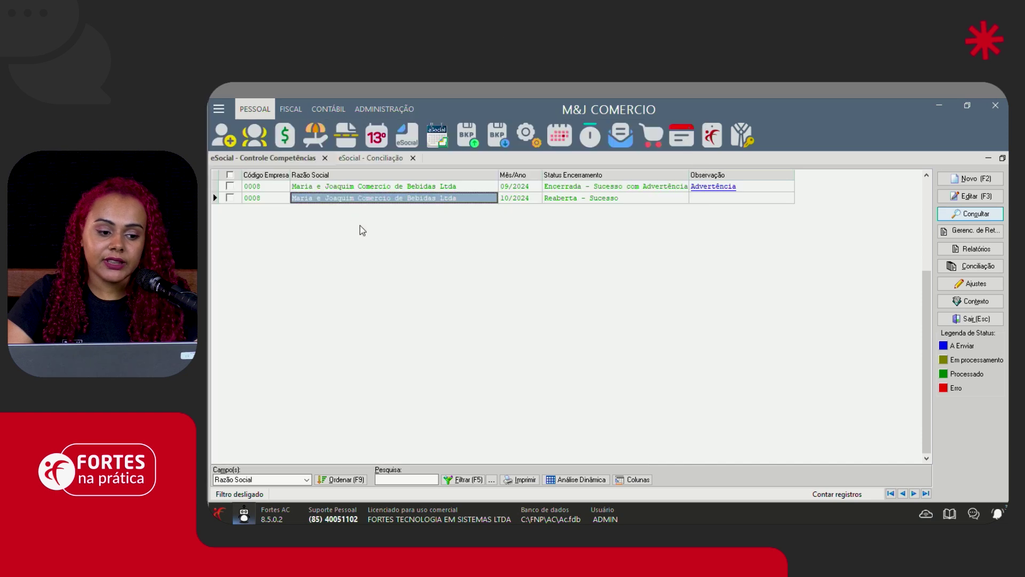
Step: Open the Consultar function of Adiantamento de 13º Salário under Movimentos
{"action": "left_click", "coordinate": [221, 109]}
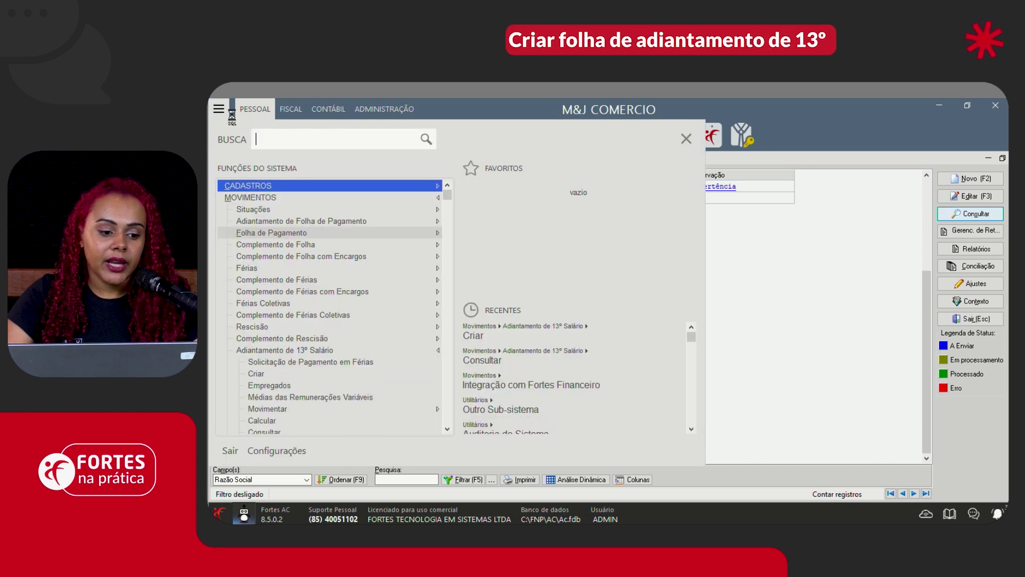
{"action": "left_click", "coordinate": [295, 350]}
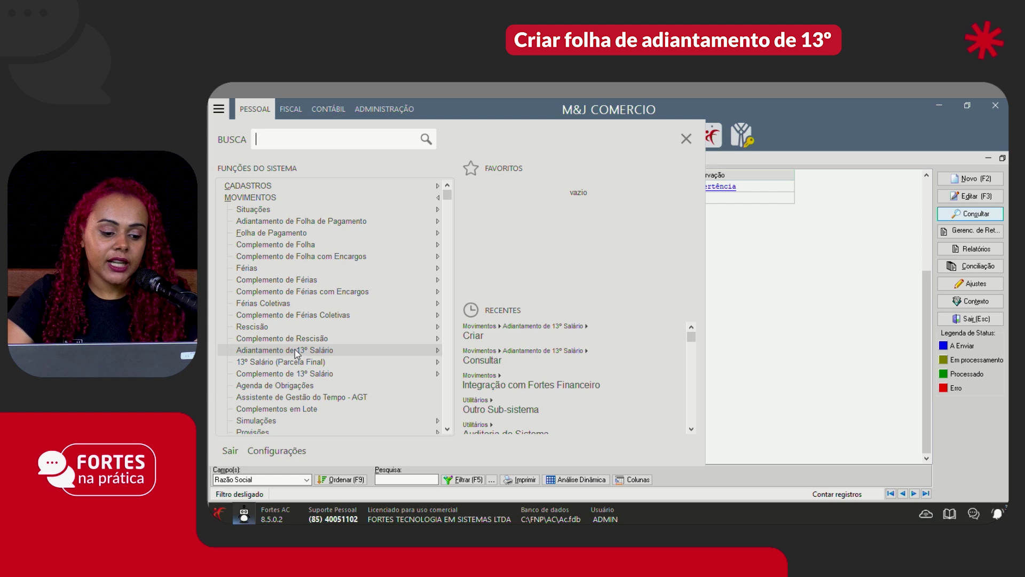
{"action": "left_click", "coordinate": [295, 350]}
{"action": "scroll", "coordinate": [277, 417], "scroll_direction": "down", "scroll_amount": 1}
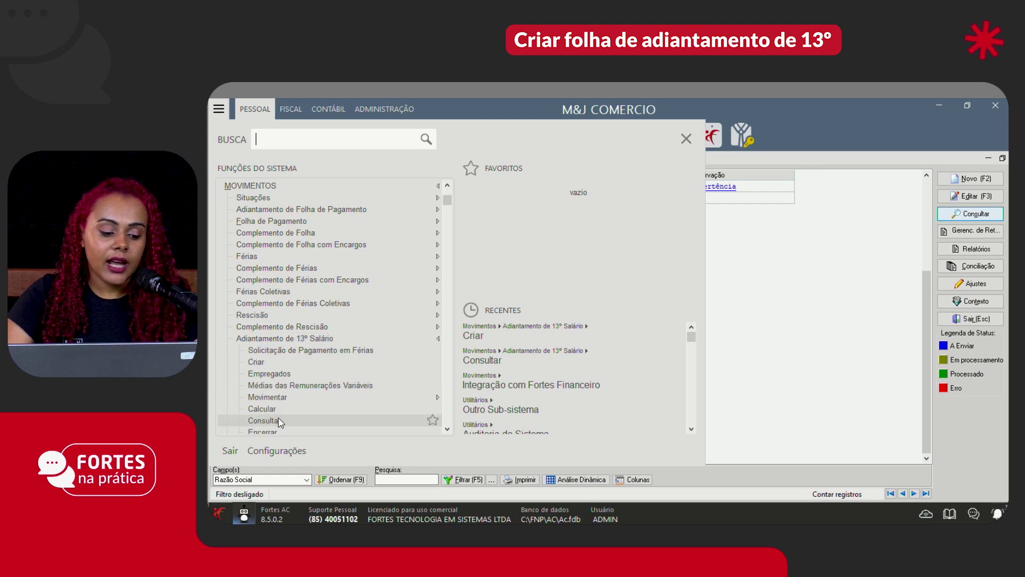
{"action": "left_click", "coordinate": [277, 419]}
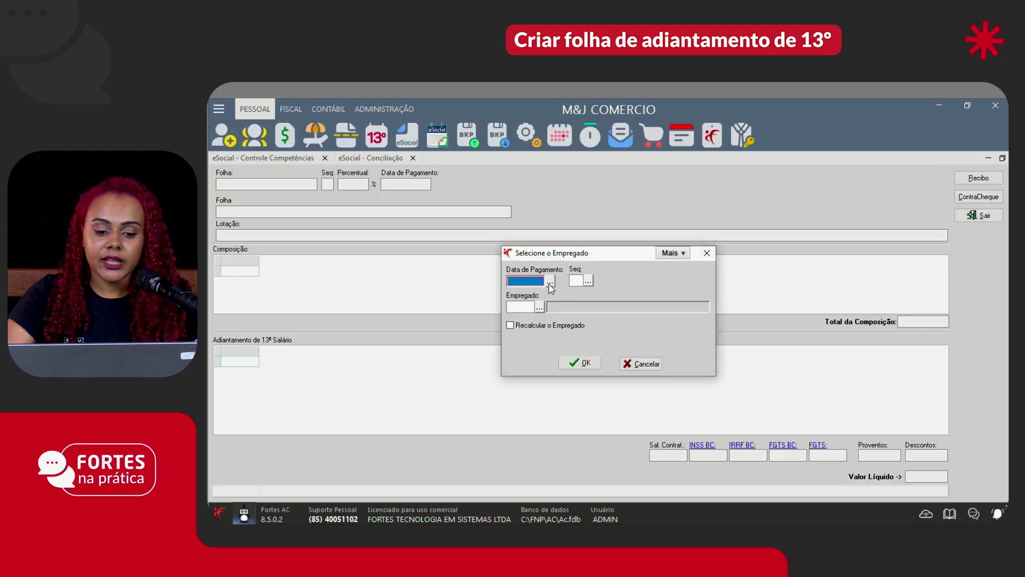
Step: Consult an employee's 13º advance with payment date 30/09/2024 and sequence 01, and close the consultation
{"action": "left_click", "coordinate": [550, 281]}
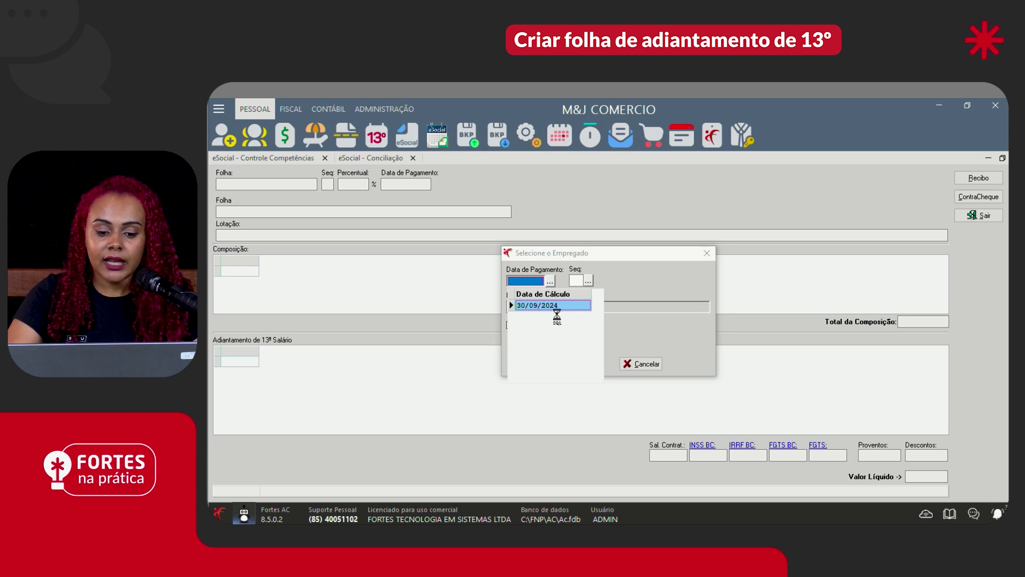
{"action": "double_click", "coordinate": [548, 306]}
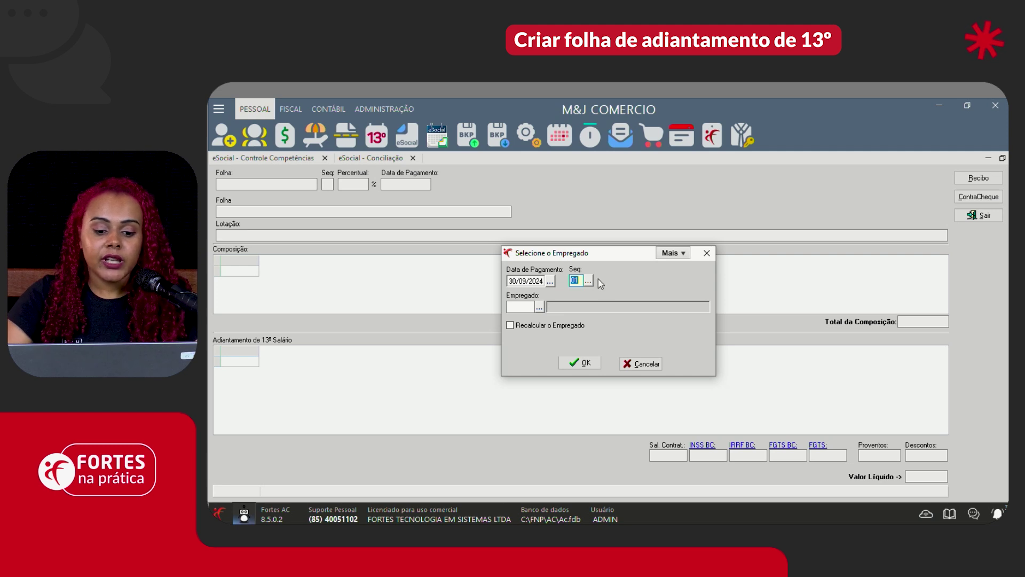
{"action": "left_click", "coordinate": [540, 307]}
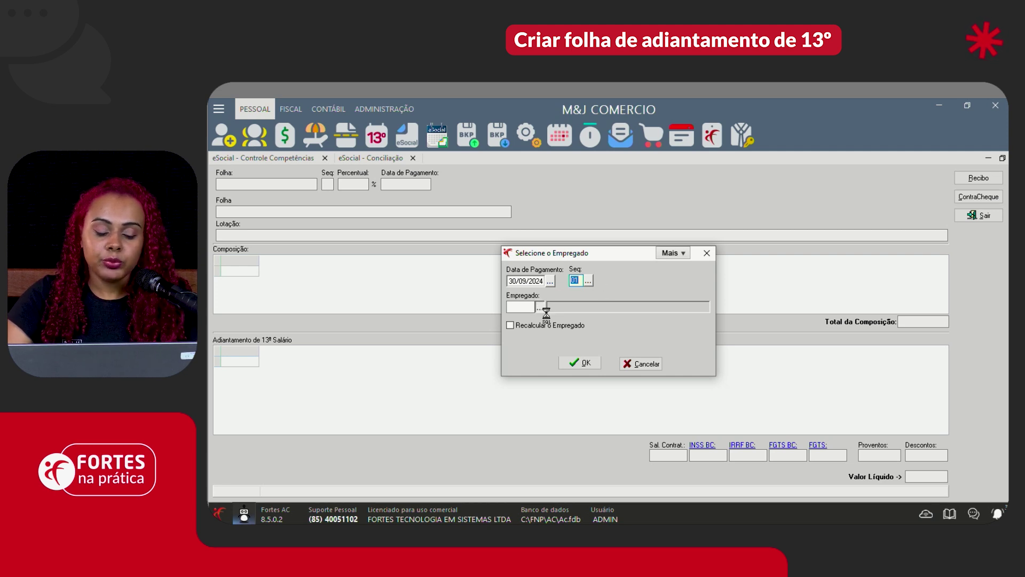
{"action": "double_click", "coordinate": [606, 335]}
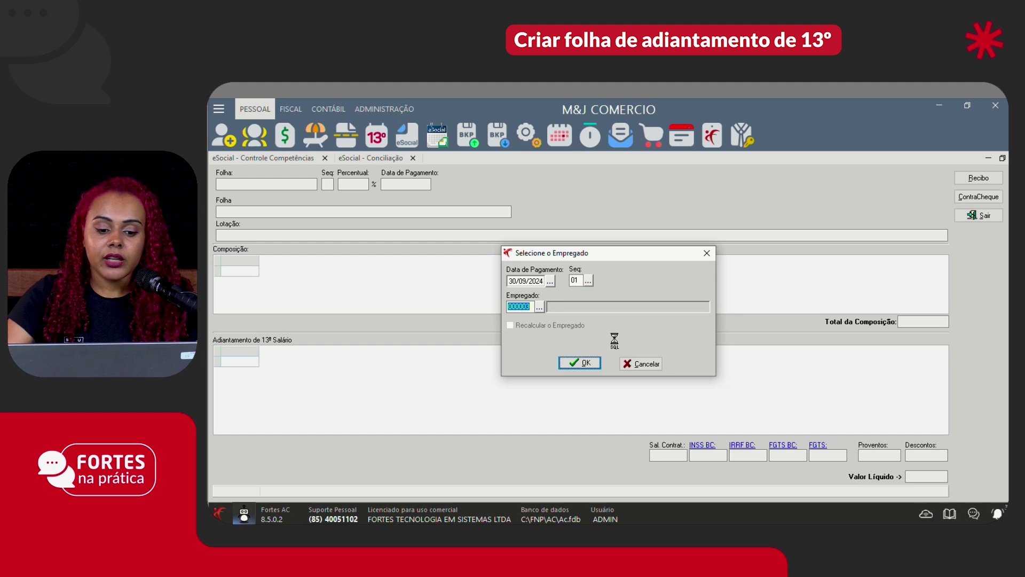
{"action": "key", "text": "Return"}
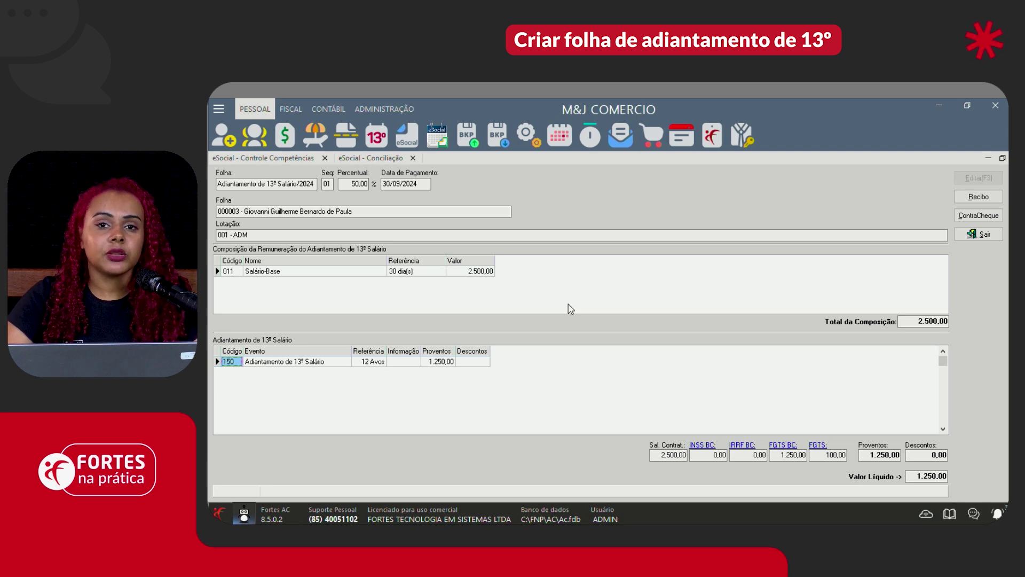
{"action": "left_click", "coordinate": [980, 234]}
{"action": "left_click", "coordinate": [641, 364]}
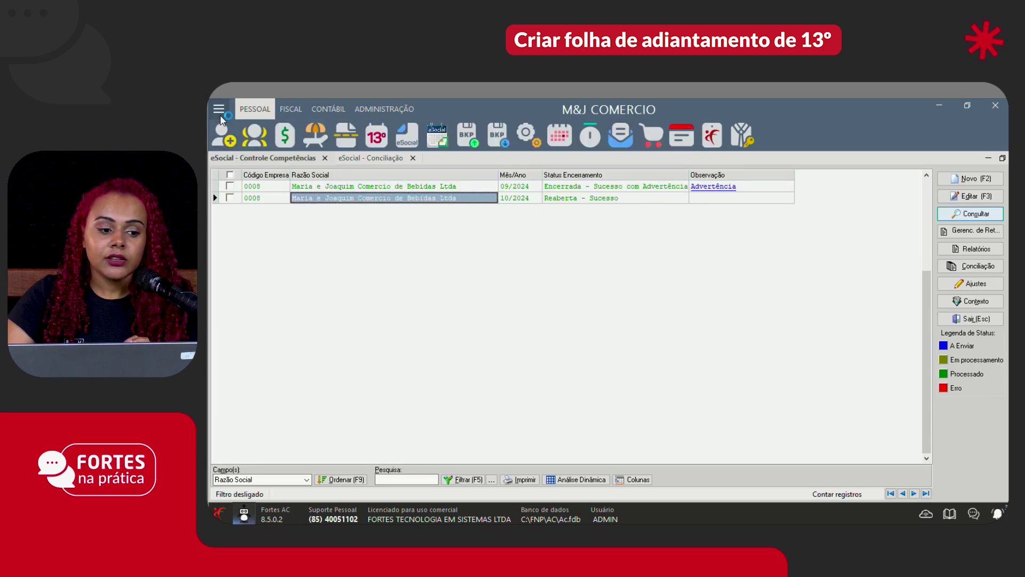
Step: Open the Eventos register under Cadastros
{"action": "left_click", "coordinate": [220, 111]}
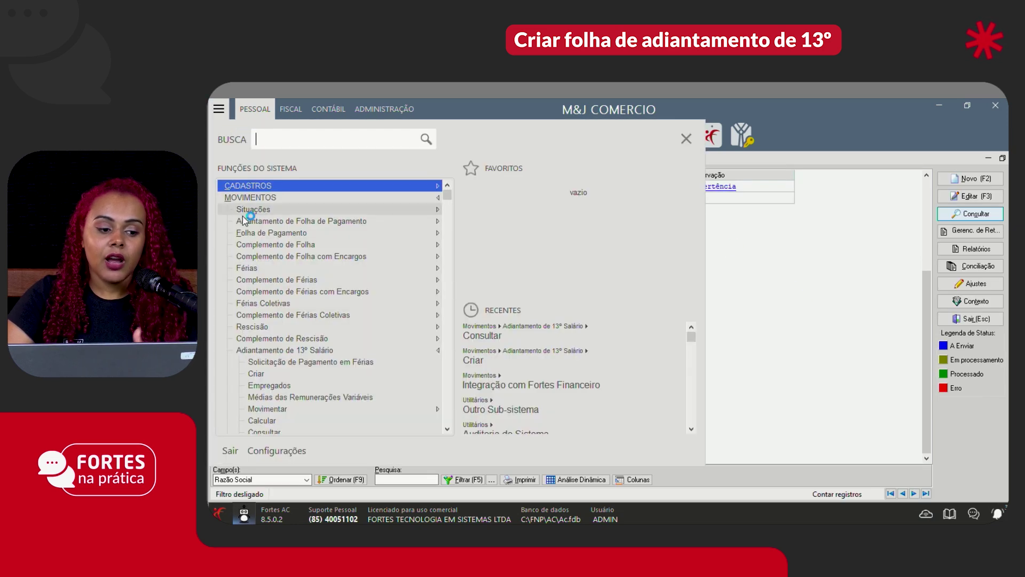
{"action": "left_click", "coordinate": [251, 186]}
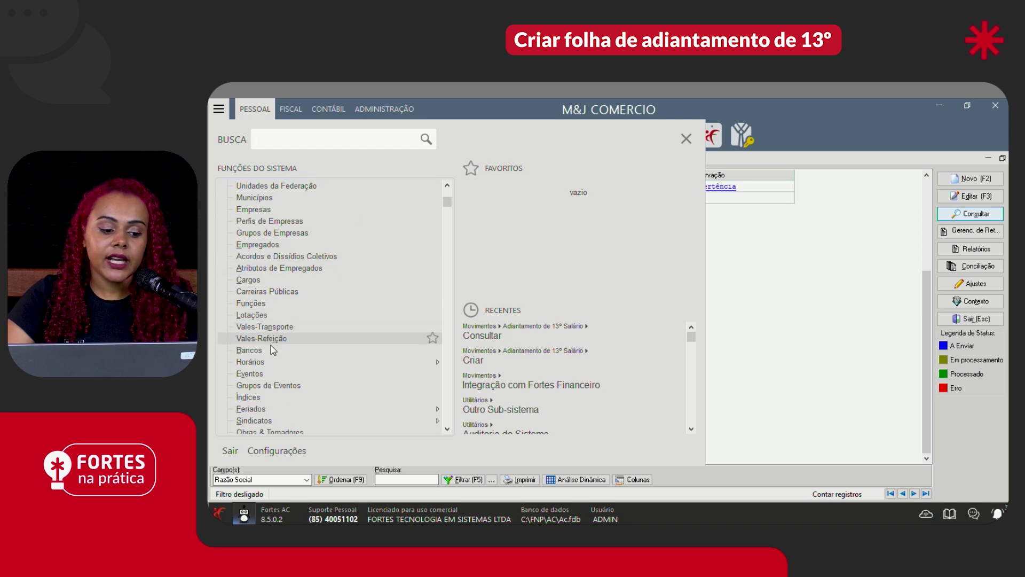
{"action": "left_click", "coordinate": [272, 374]}
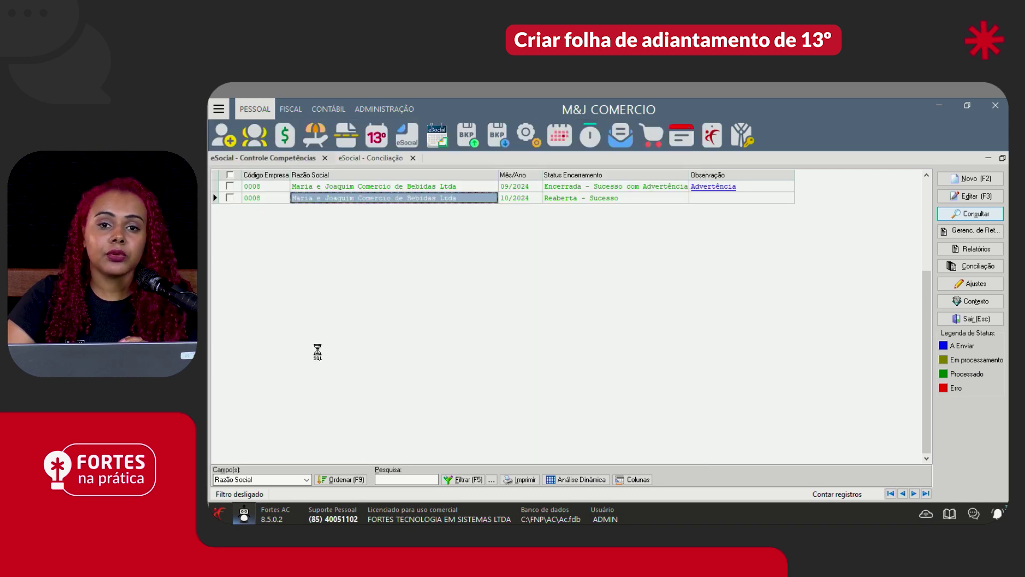
{"action": "left_click", "coordinate": [619, 336]}
{"action": "left_click", "coordinate": [571, 332]}
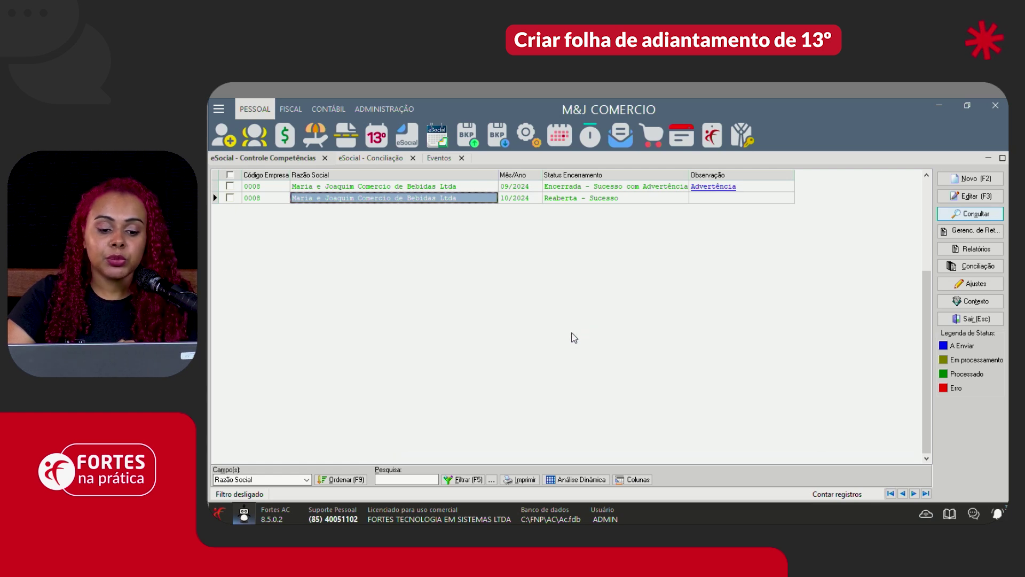
{"action": "left_click", "coordinate": [630, 342]}
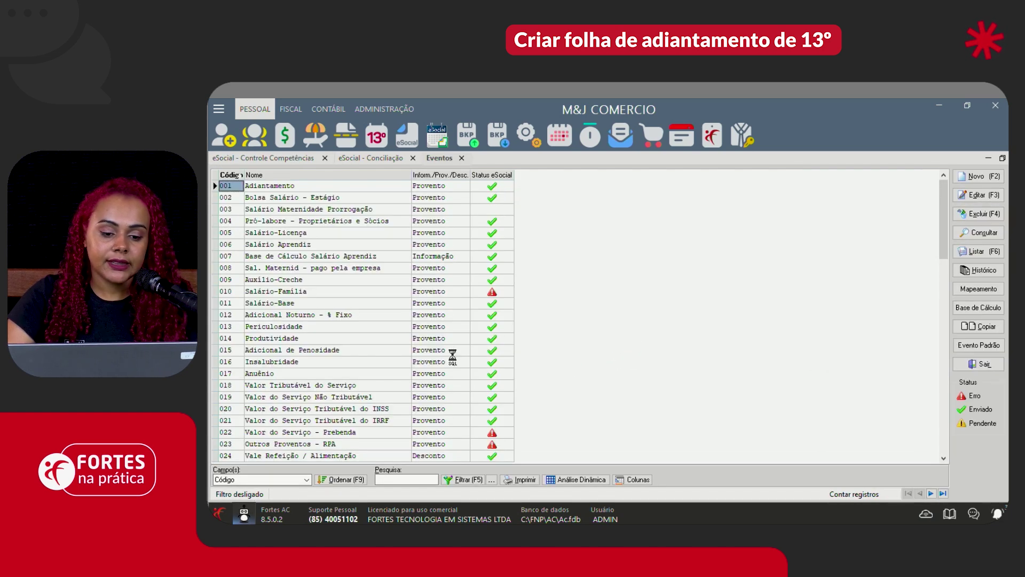
Step: Search the events list by Código for event 060
{"action": "left_click", "coordinate": [228, 339]}
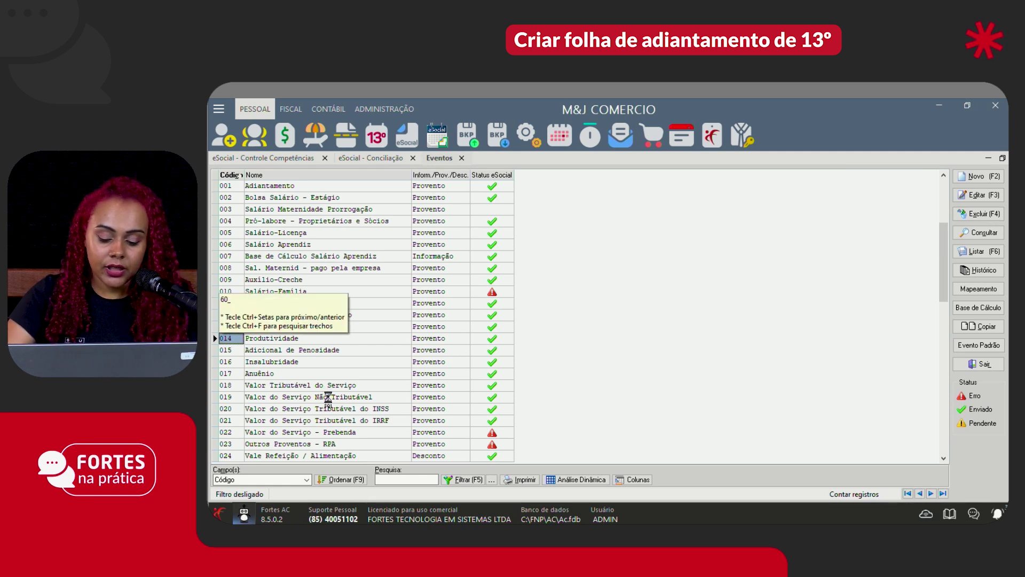
{"action": "left_click", "coordinate": [402, 480]}
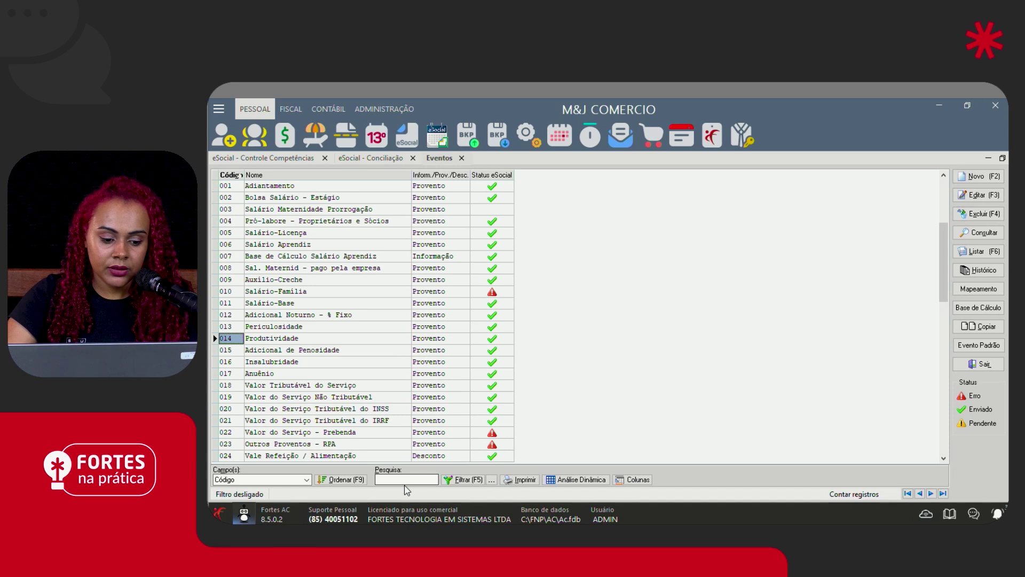
{"action": "type", "text": "060"}
{"action": "key", "text": "Return"}
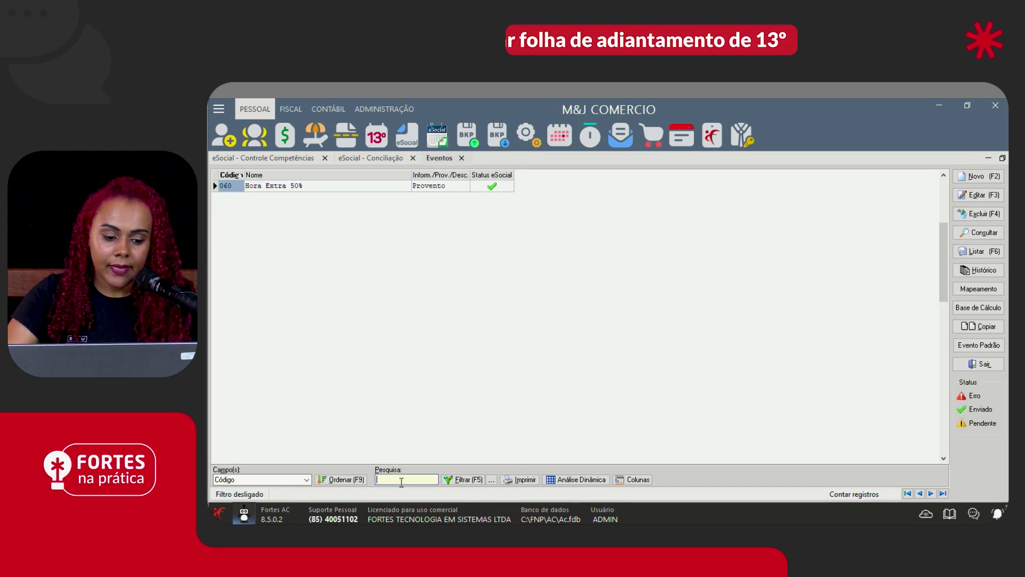
Step: Consult the Hora Extra 50% event and open its record for editing
{"action": "left_click", "coordinate": [984, 234]}
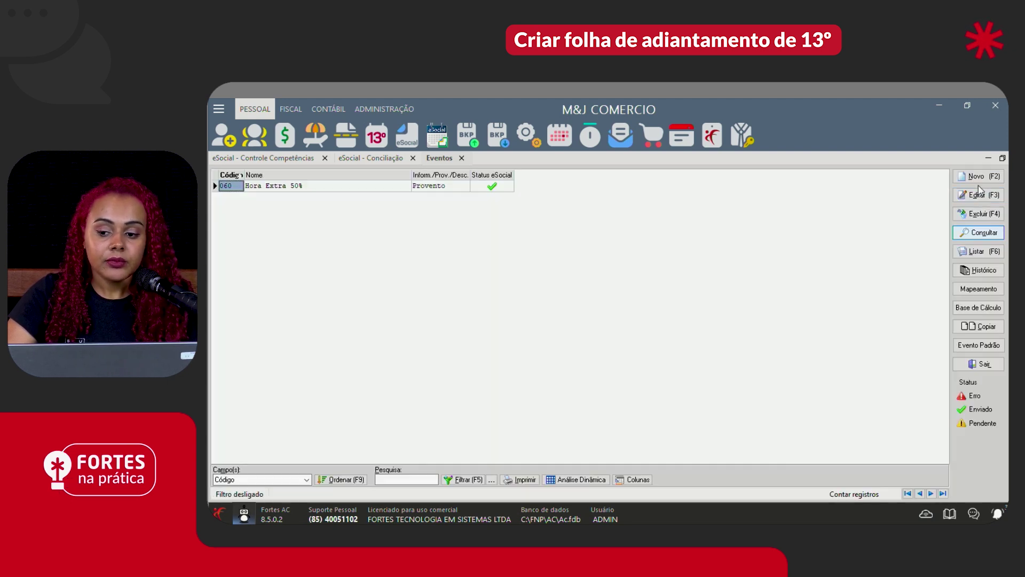
{"action": "left_click", "coordinate": [977, 176]}
{"action": "left_click", "coordinate": [976, 195]}
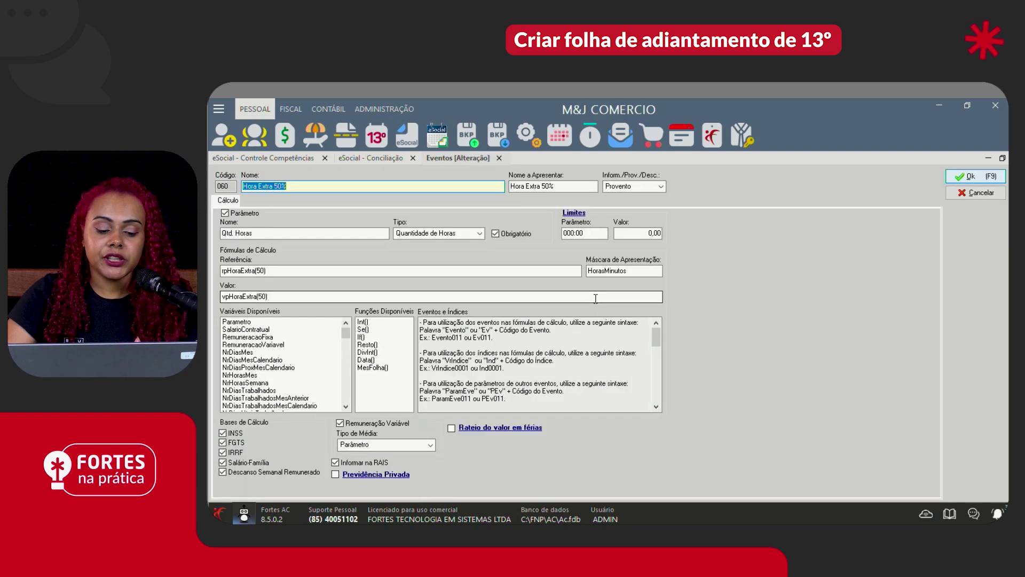
Step: Go through the Tipo de Média options Parâmetro and Valor for the Hora Extra 50% event, and discard the changes to the record
{"action": "left_click", "coordinate": [397, 446]}
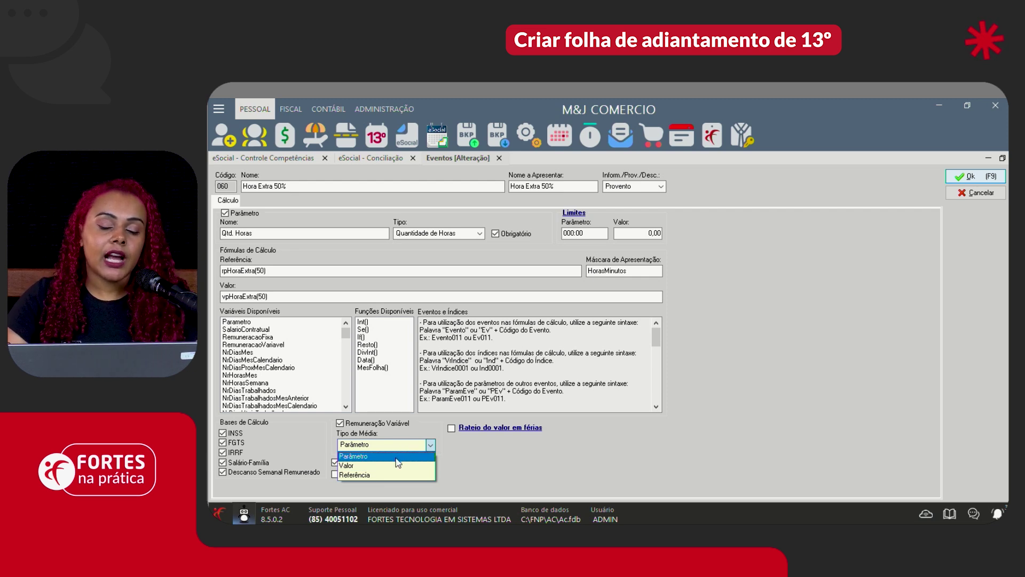
{"action": "left_click", "coordinate": [396, 457]}
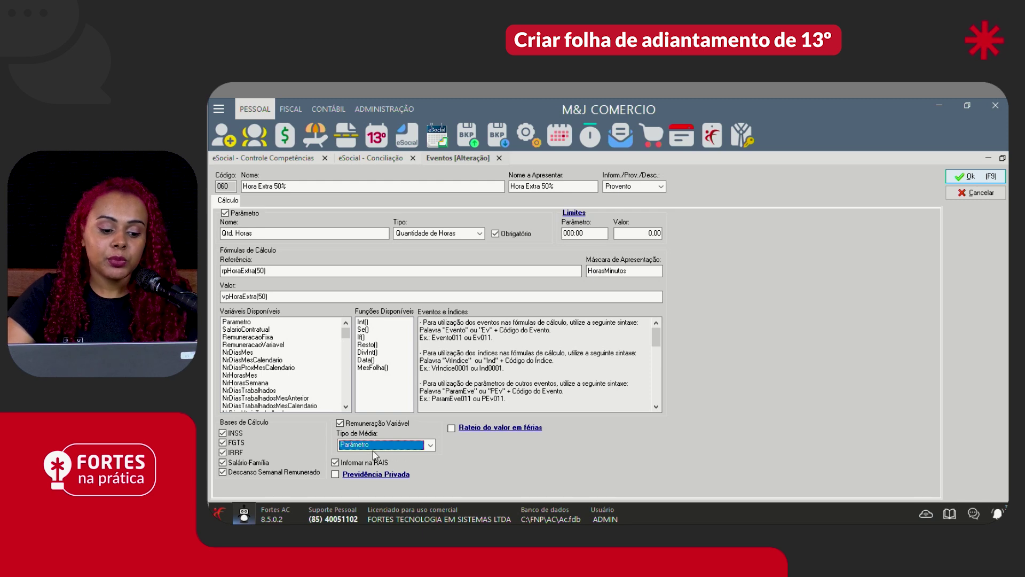
{"action": "left_click", "coordinate": [376, 444]}
{"action": "left_click", "coordinate": [373, 466]}
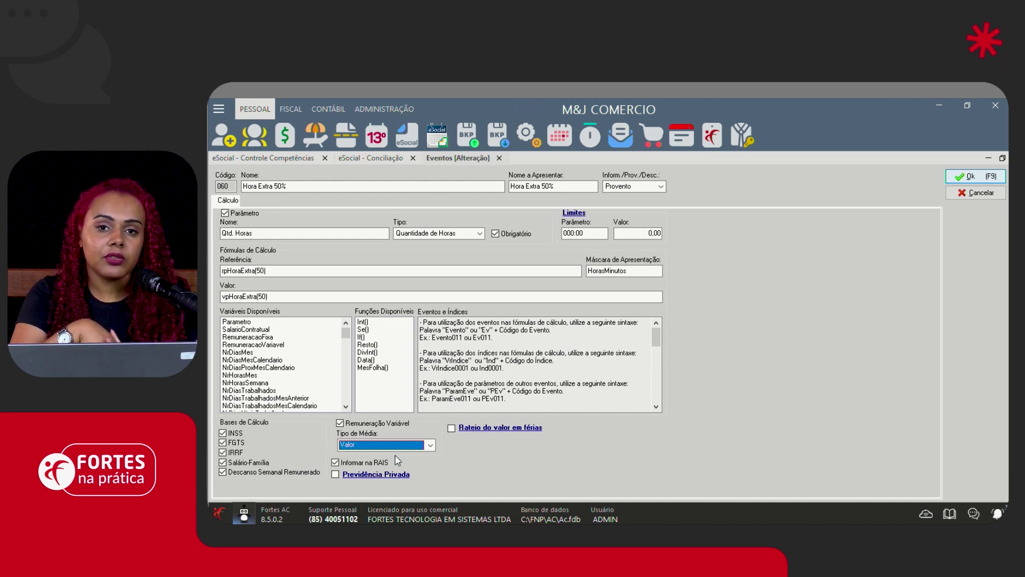
{"action": "key", "text": "Escape"}
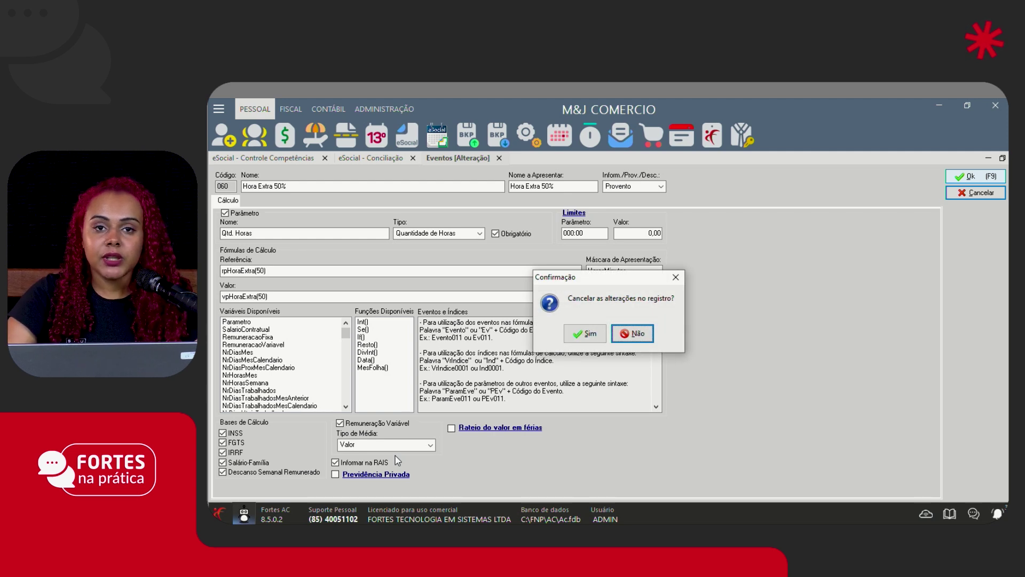
{"action": "key", "text": "s"}
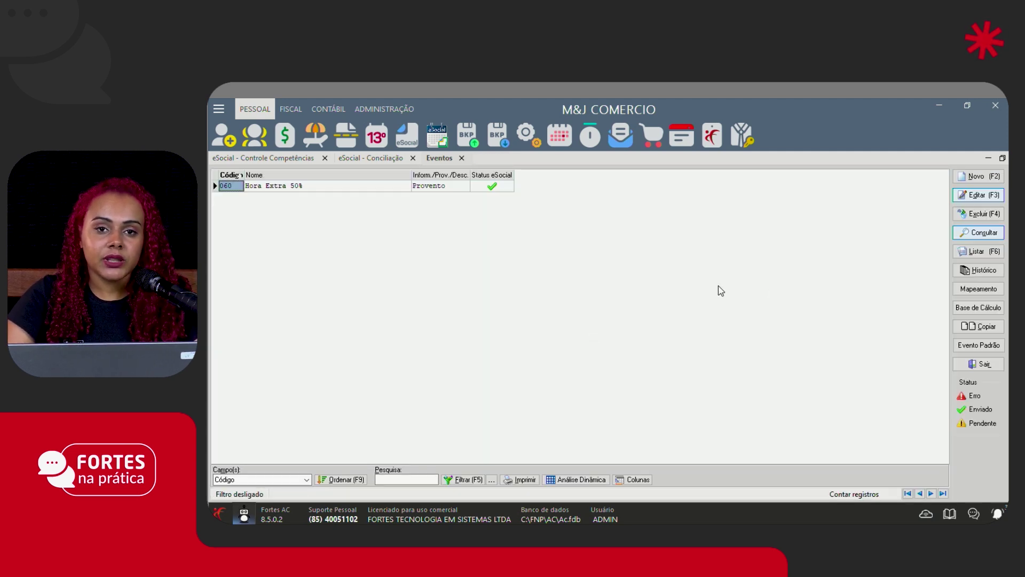